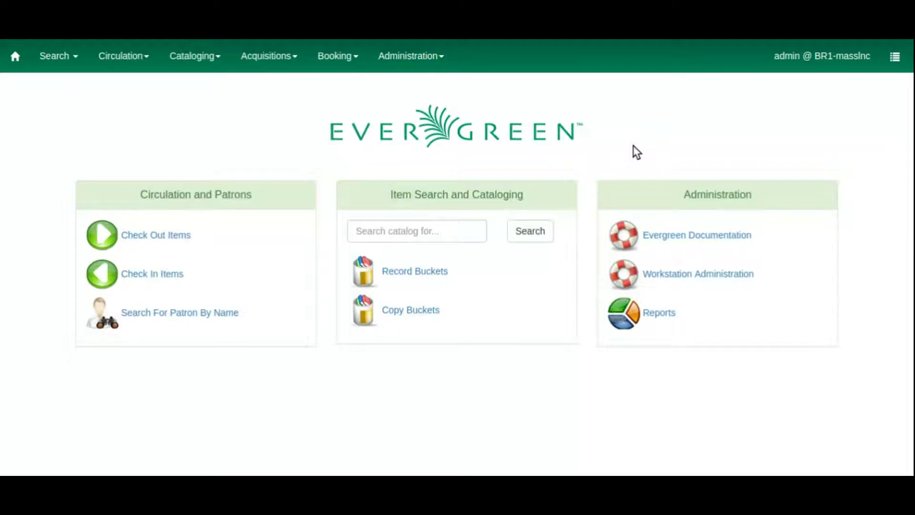
- Bring up the most recently viewed patron, then list all recently retrieved patrons
click(122, 58)
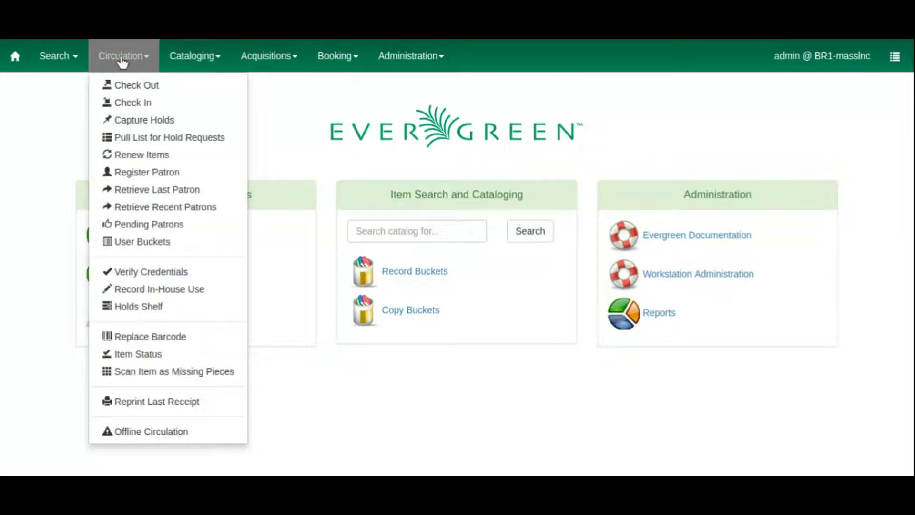
click(163, 193)
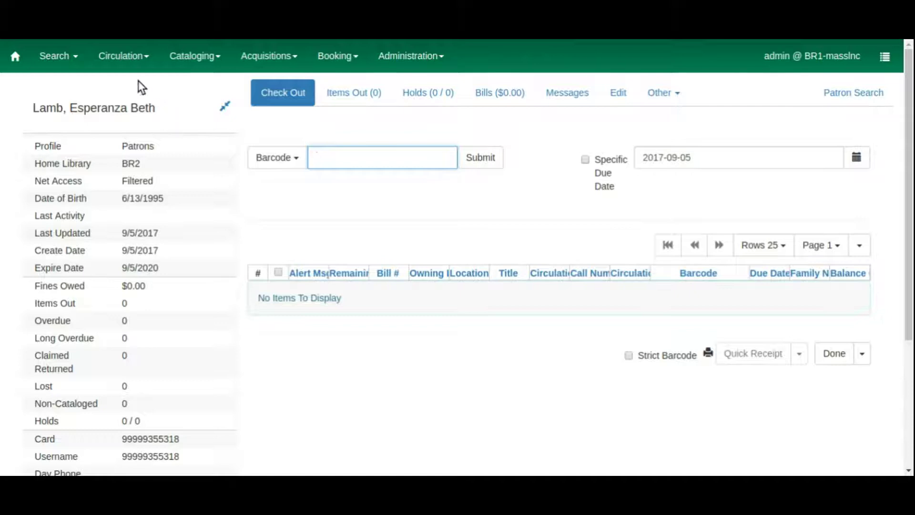
click(125, 63)
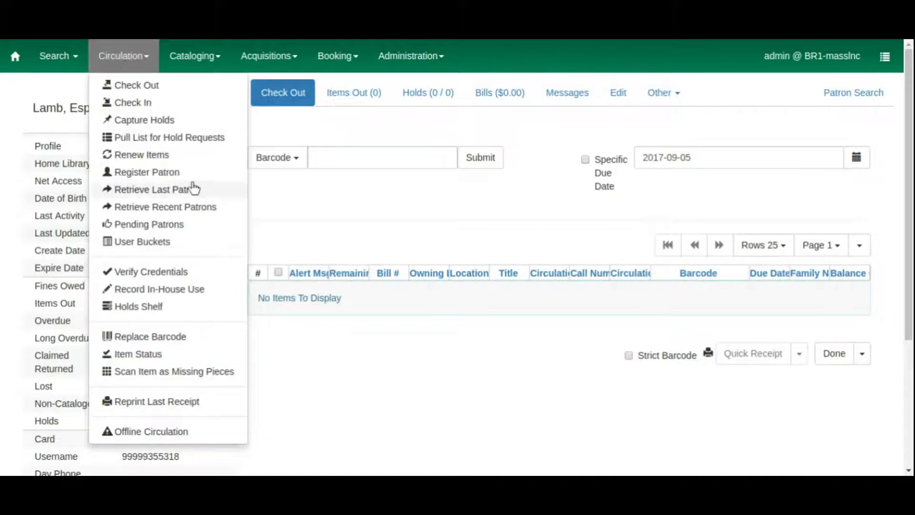
click(182, 207)
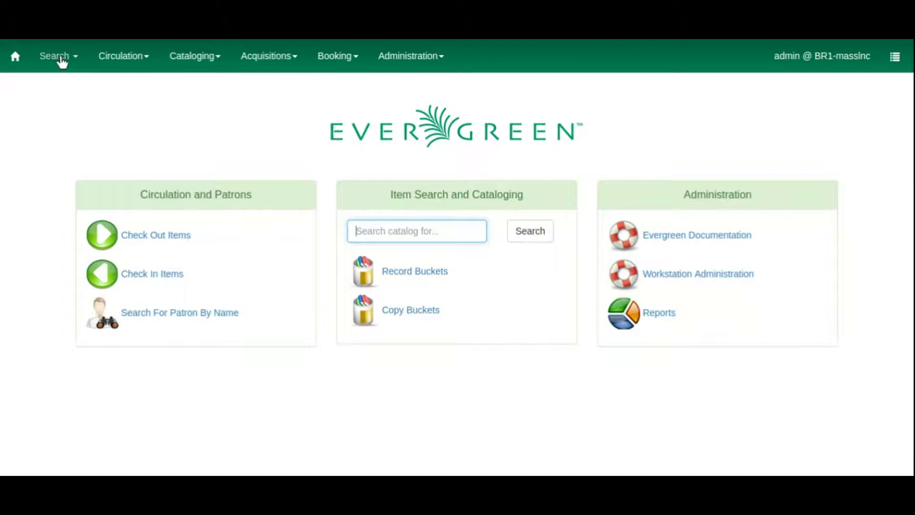
- Search patrons with last name 's' and expand the extra search fields
click(59, 57)
click(64, 85)
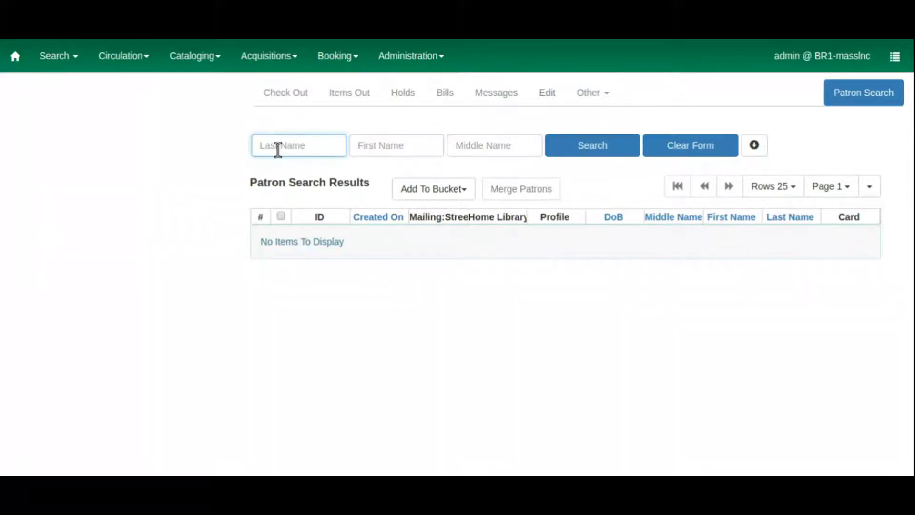
text(s)
key(Return)
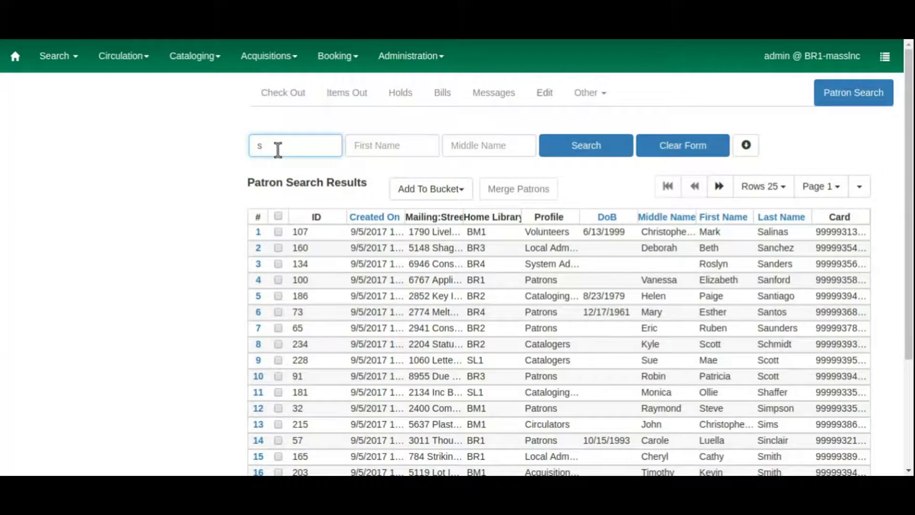
click(746, 145)
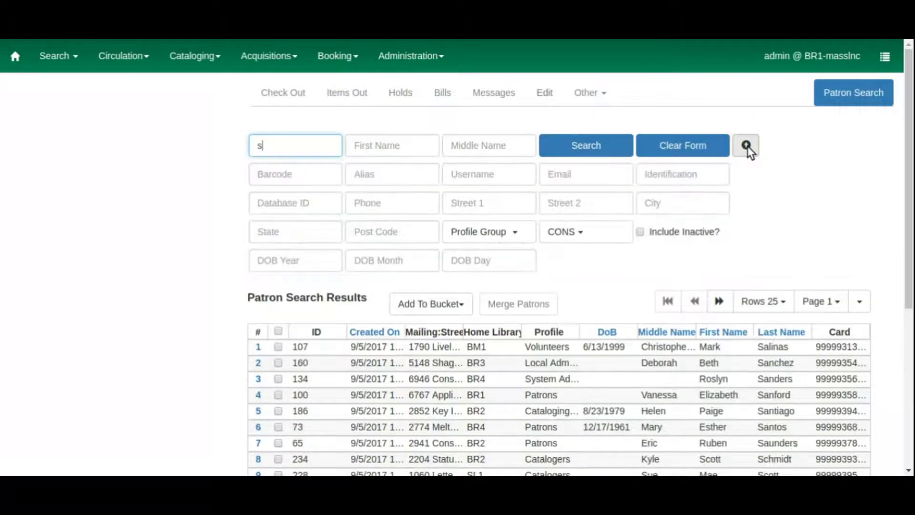
click(321, 262)
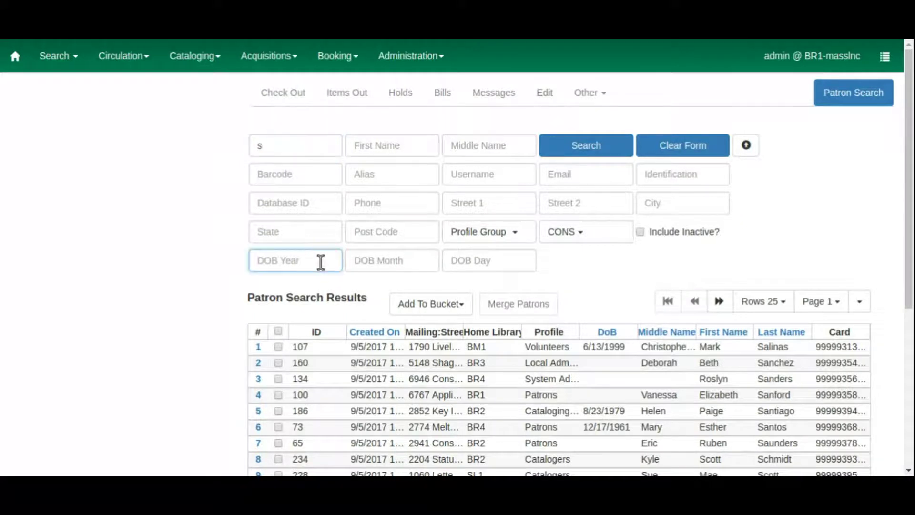
text(1973)
key(Tab)
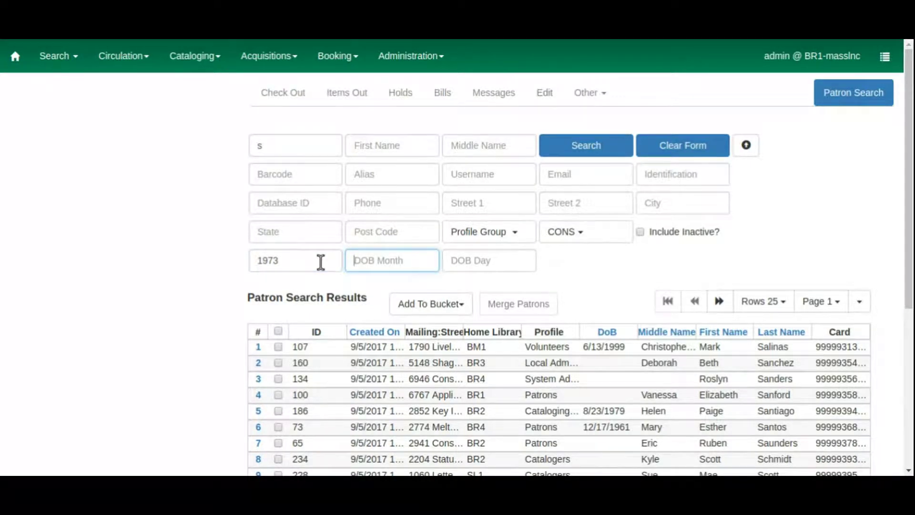
text(08)
key(Tab)
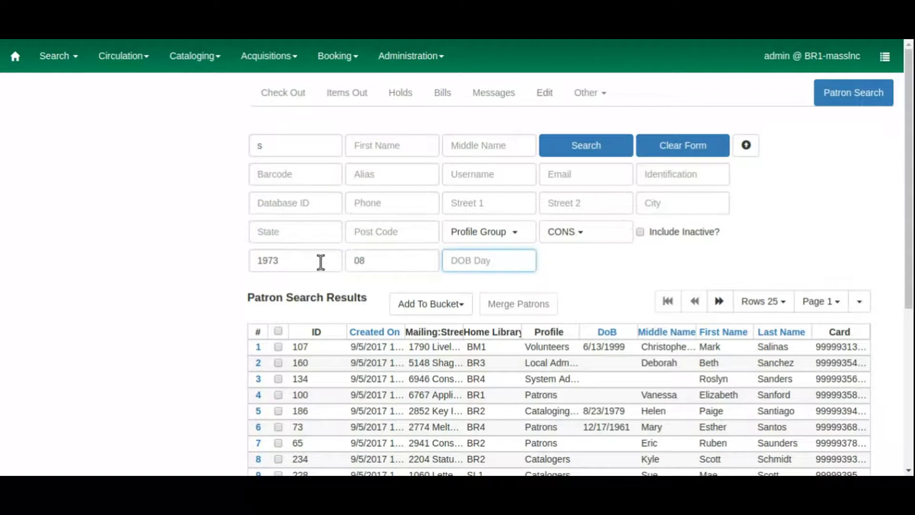
text(15)
key(Return)
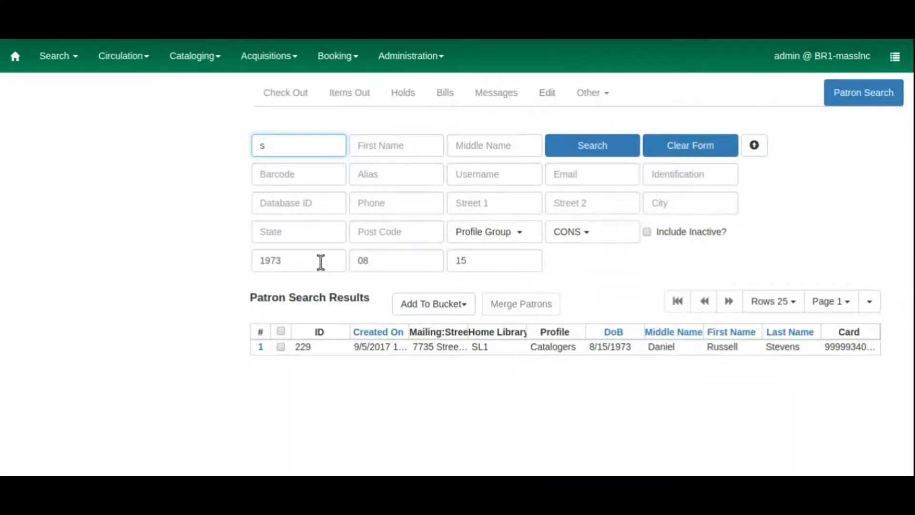
click(325, 260)
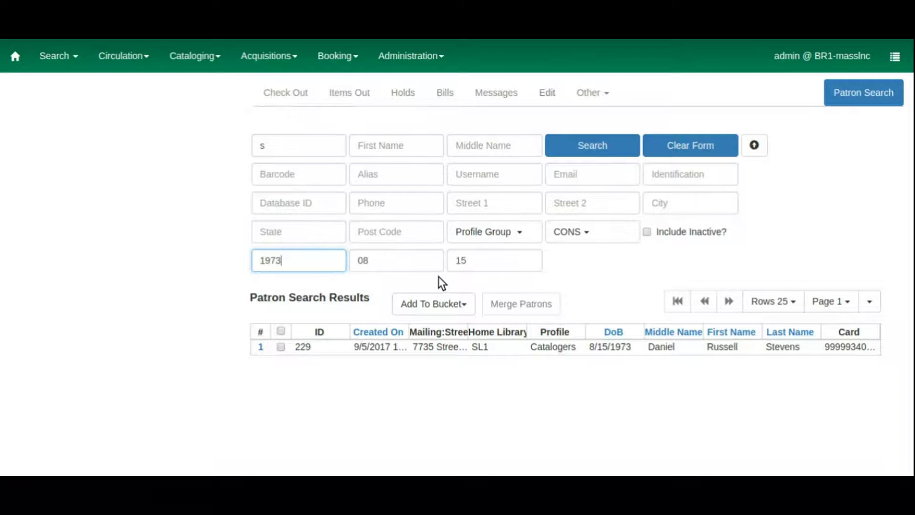
- Retrieve bib record 248, 'Ready player one', and open its Place Hold patron lookup
click(196, 69)
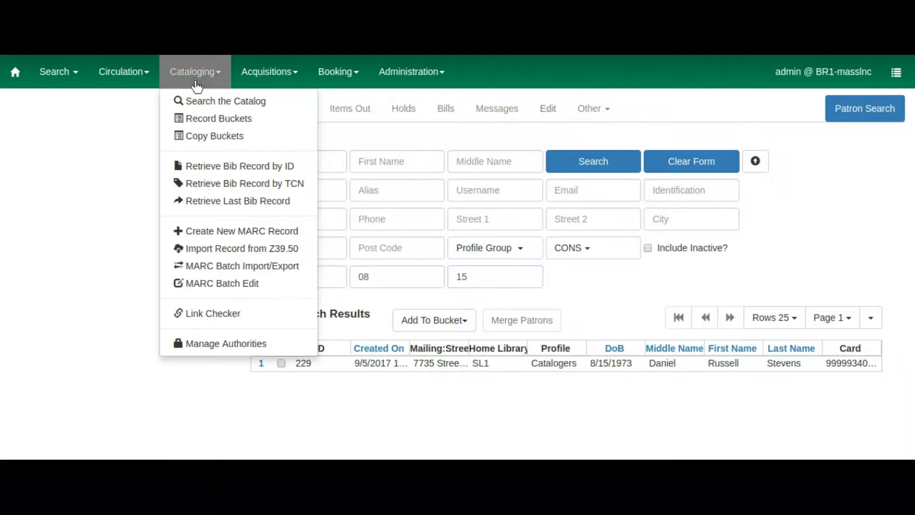
click(201, 167)
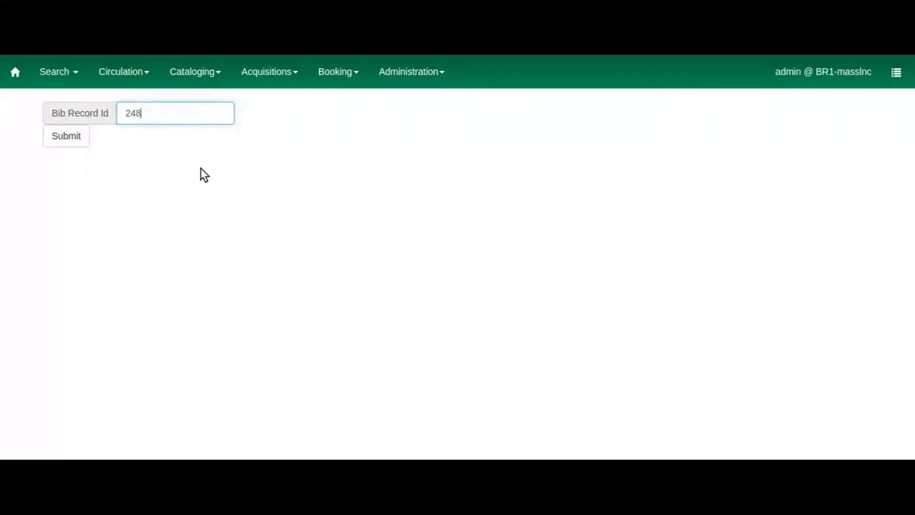
key(Return)
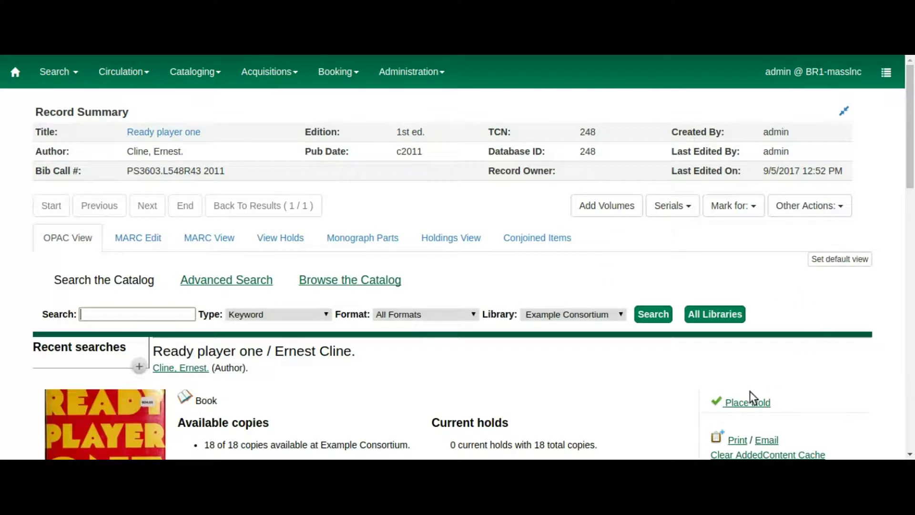
click(746, 402)
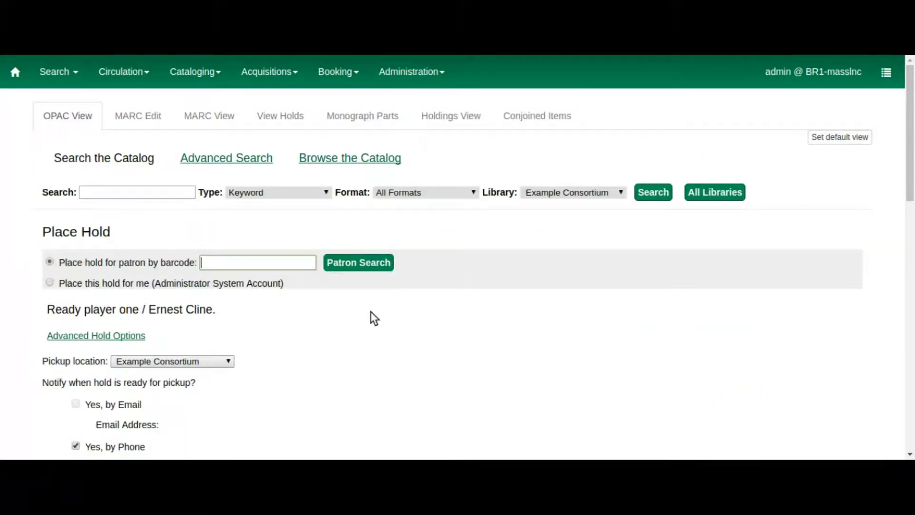
click(374, 271)
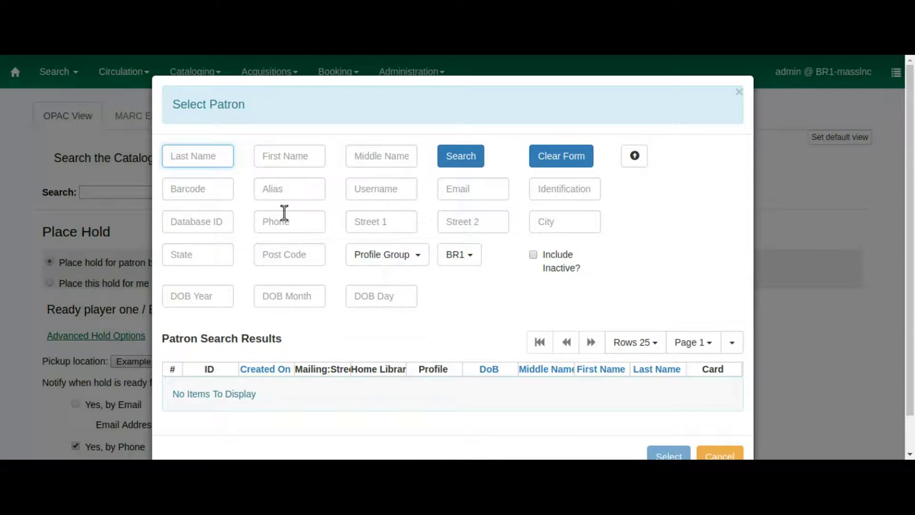
- Find the patron by last name, attach them to the hold, and scroll down to submit
text(kusakabe)
click(463, 164)
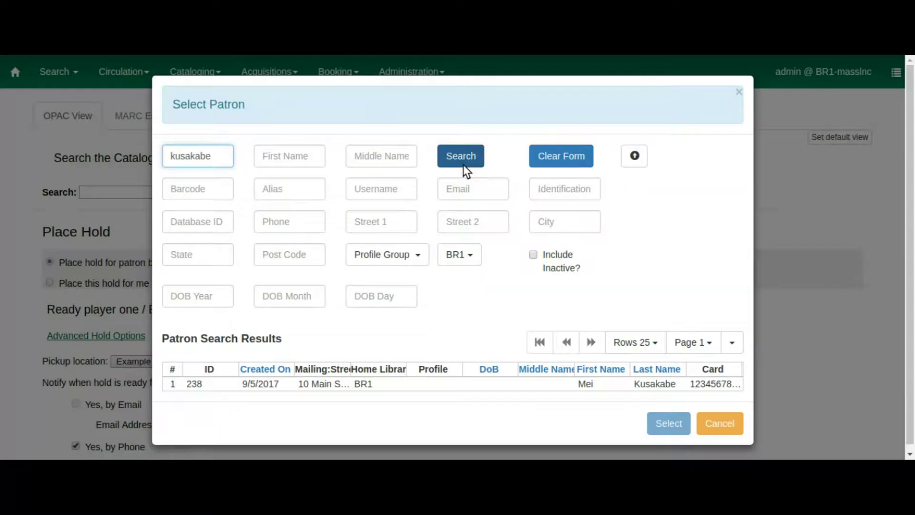
click(470, 384)
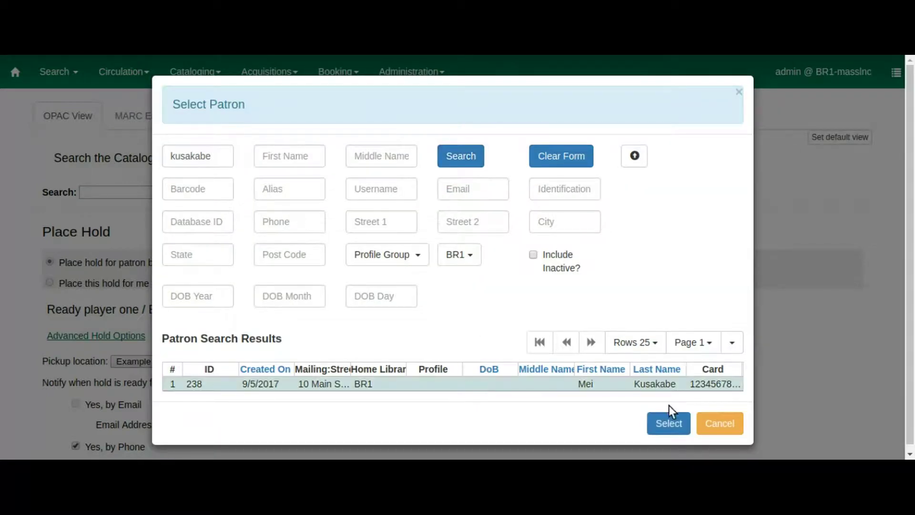
click(673, 425)
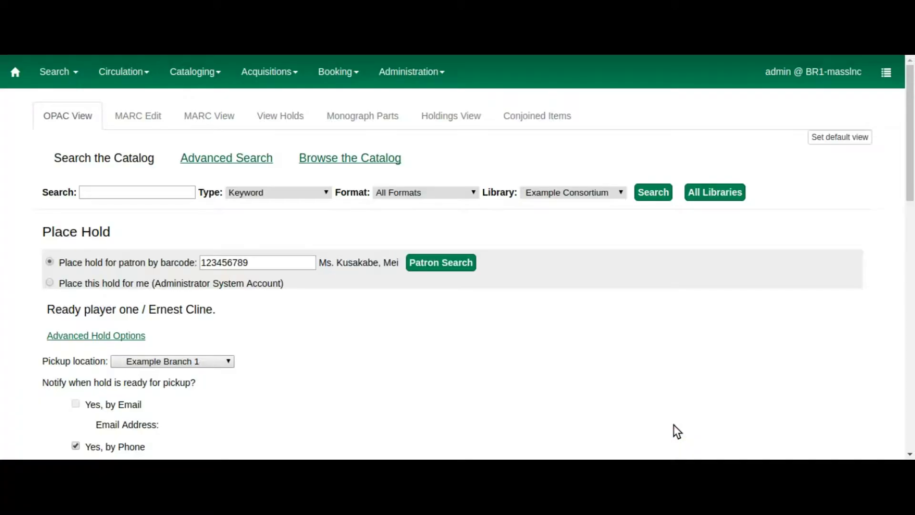
drag(910, 154, 912, 209)
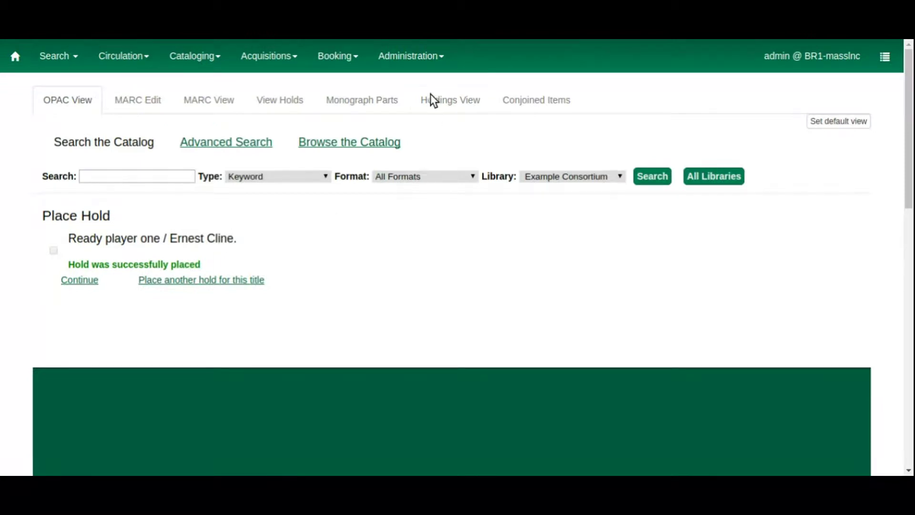
- Open Reports and browse Shared Folders > Templates > br3sforbes to the Item Circulation Statistics (CONS) templates
click(422, 62)
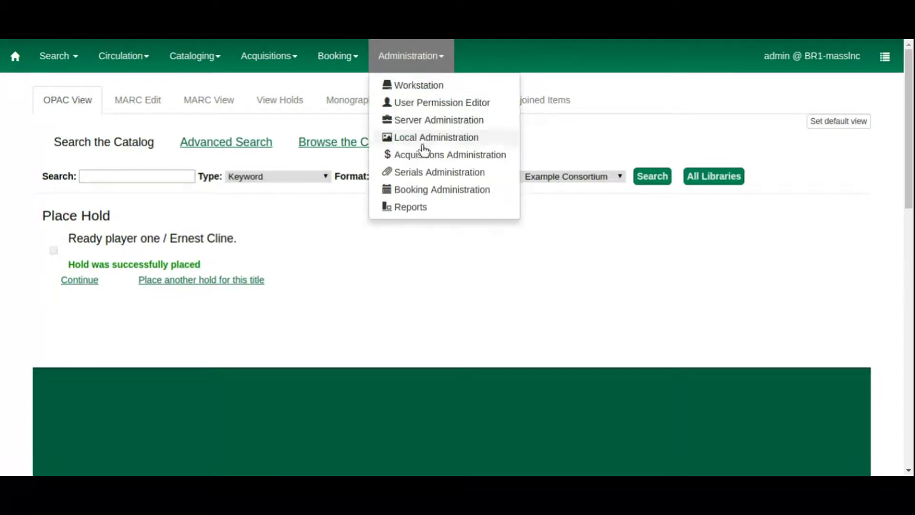
click(422, 206)
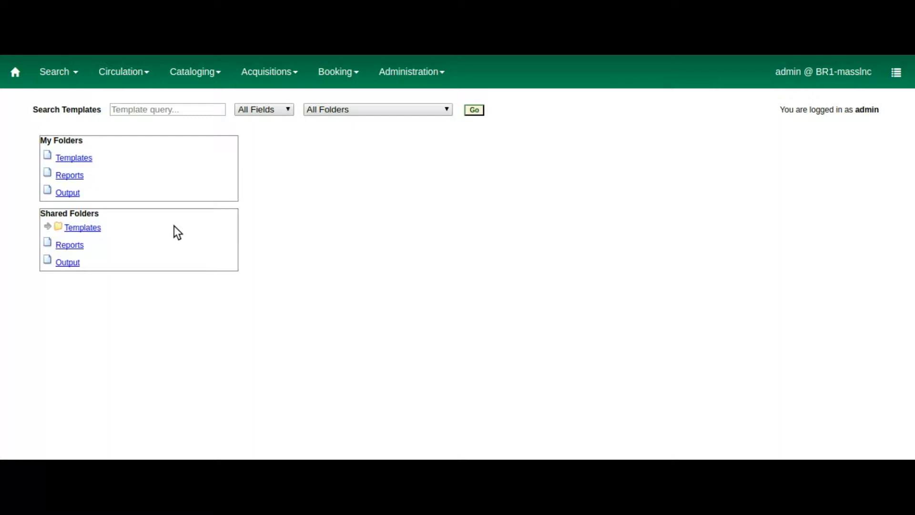
click(48, 226)
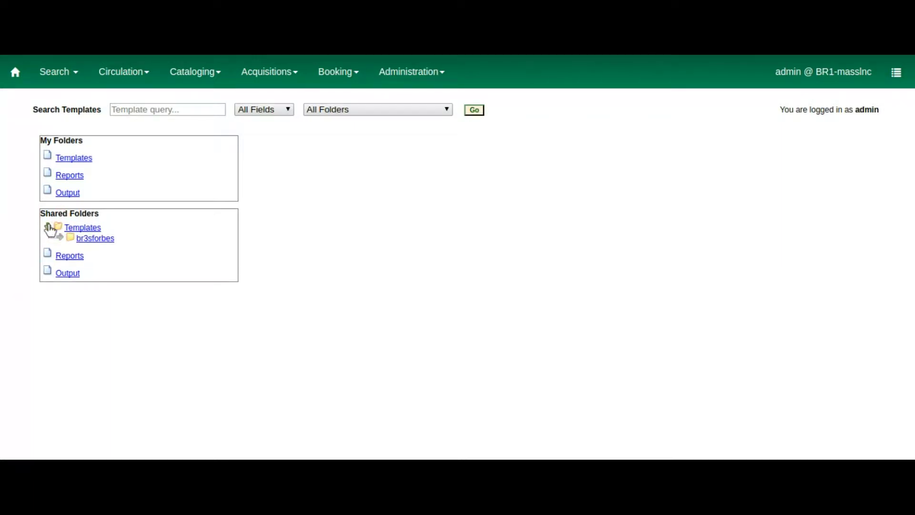
click(81, 239)
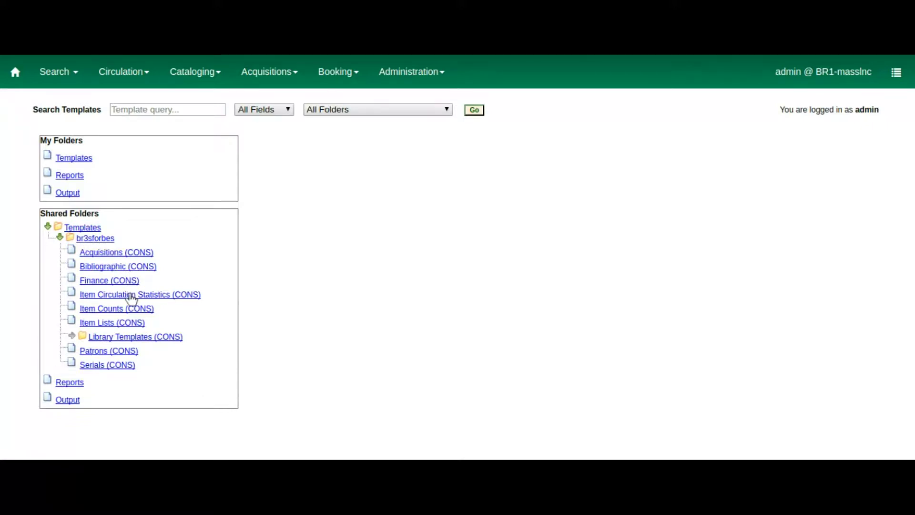
click(131, 296)
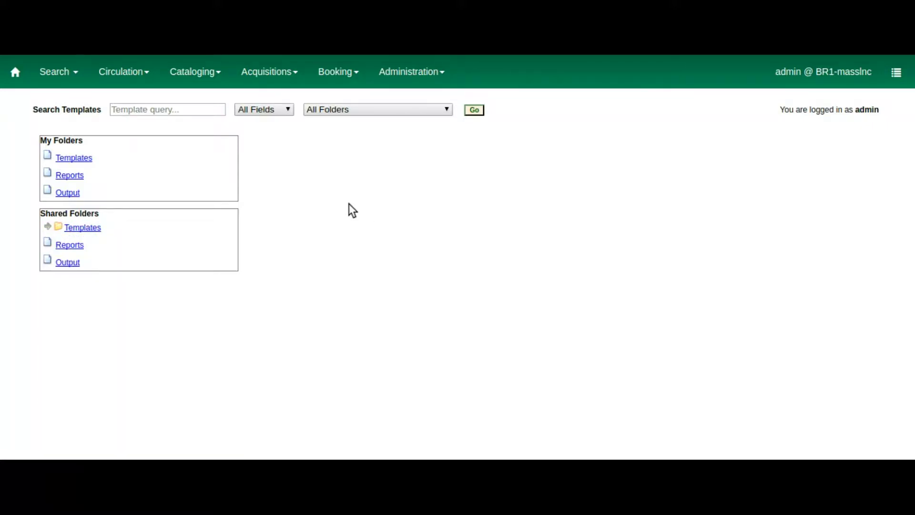
click(288, 113)
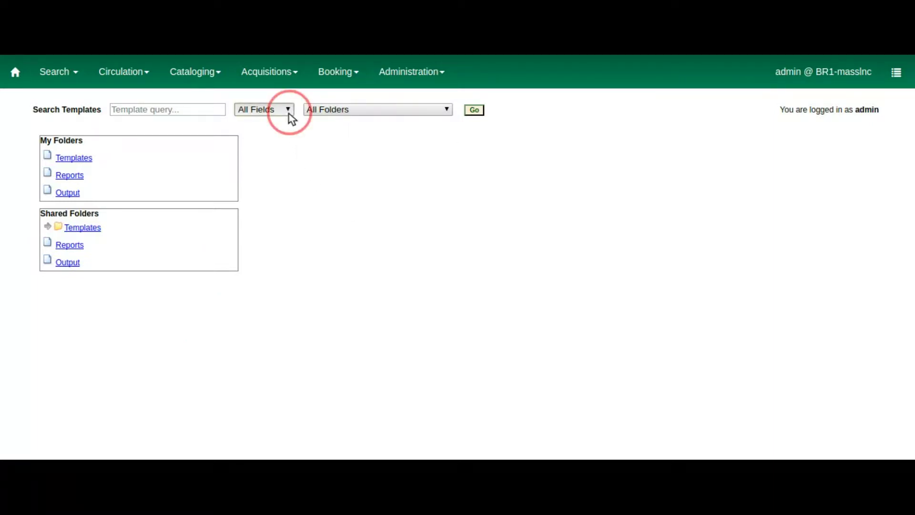
- Search report templates by Name for 'stat cat' across all folders
key(Down)
key(Return)
click(367, 118)
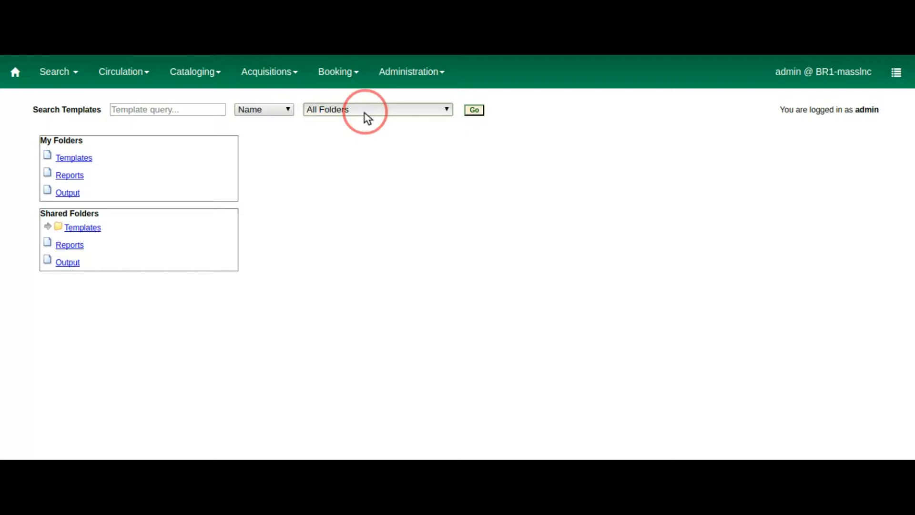
click(211, 108)
text(sta)
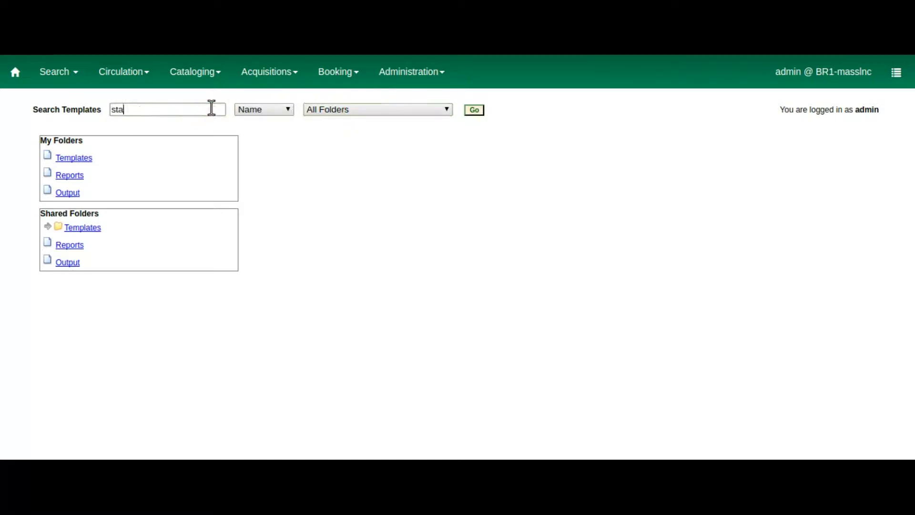
text(t cat)
key(Return)
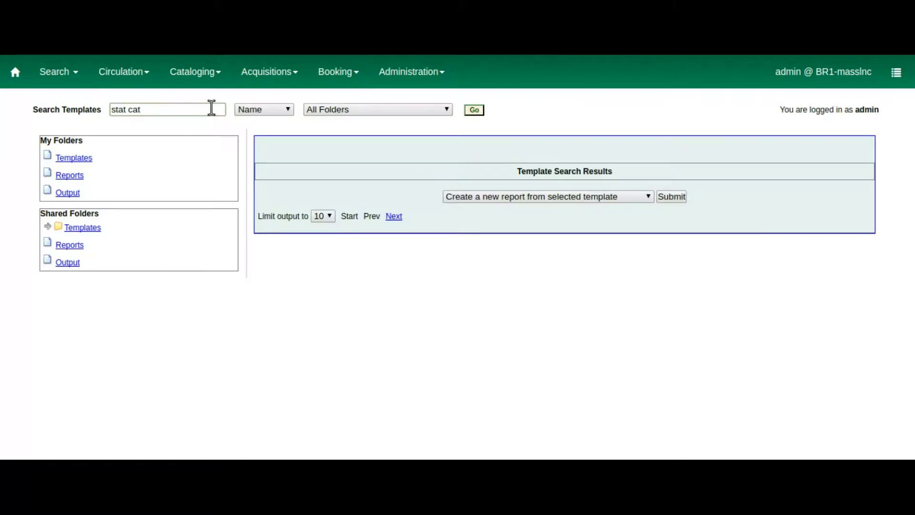